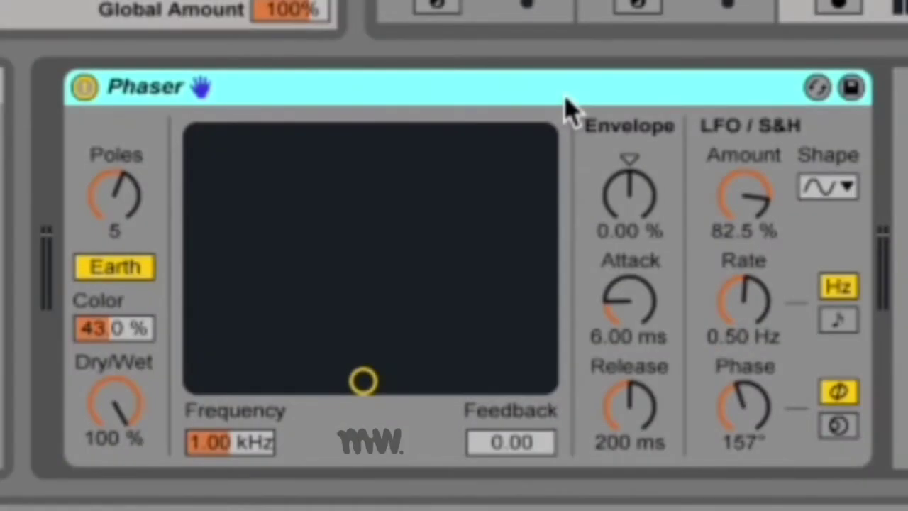
Step: Bypass and re-enable the Phaser, then play the phased audio in Sonic Visualiser
left_click(83, 87)
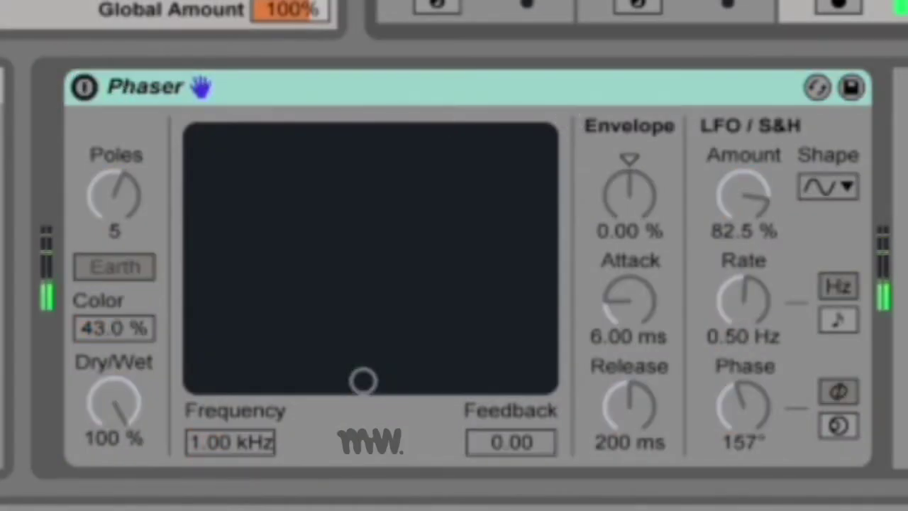
left_click(84, 86)
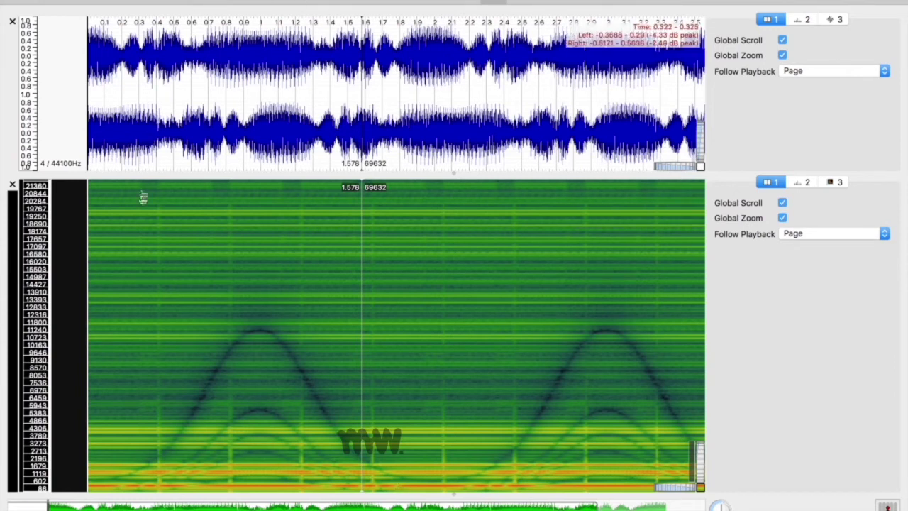
left_click(200, 1)
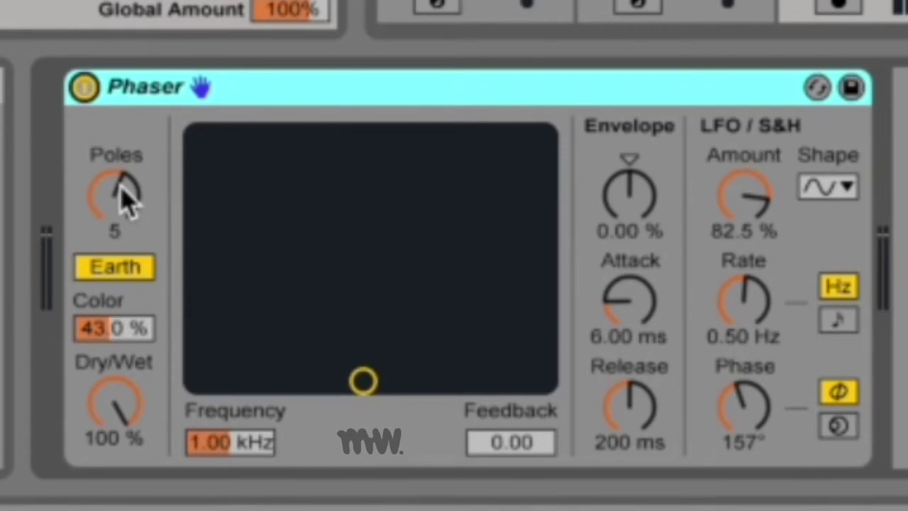
Step: Raise the Phaser to 8 poles and push Feedback up to 0.88
left_click_drag(124, 202, 125, 192)
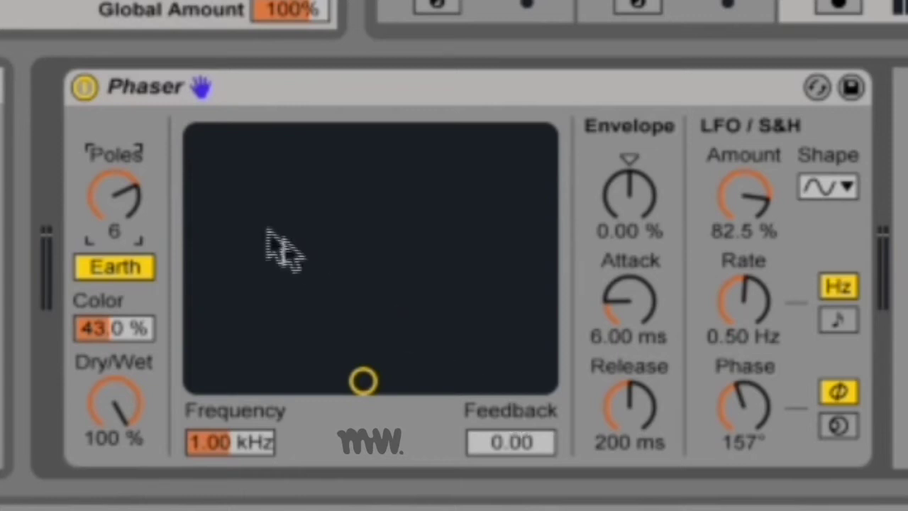
mouse_move(121, 208)
left_mouse_down()
mouse_move(121, 198)
mouse_move(116, 220)
mouse_move(121, 202)
left_mouse_up()
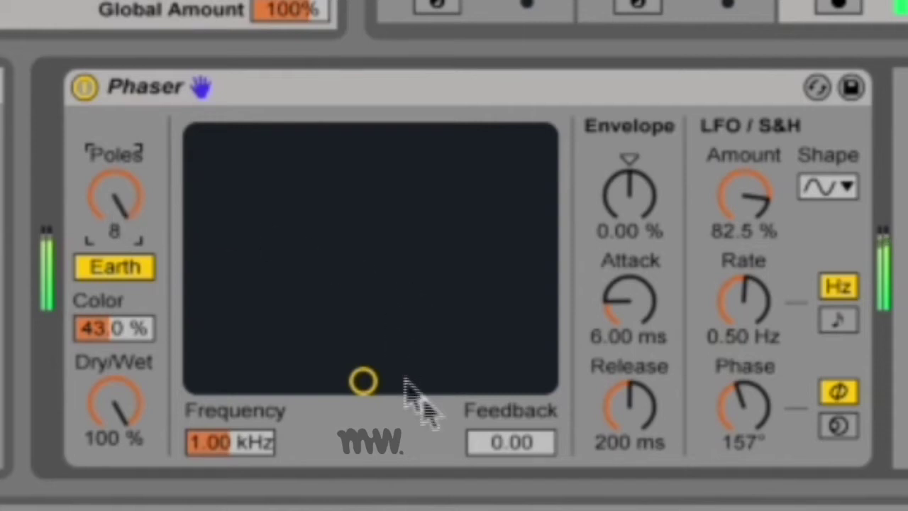
left_click_drag(523, 444, 522, 382)
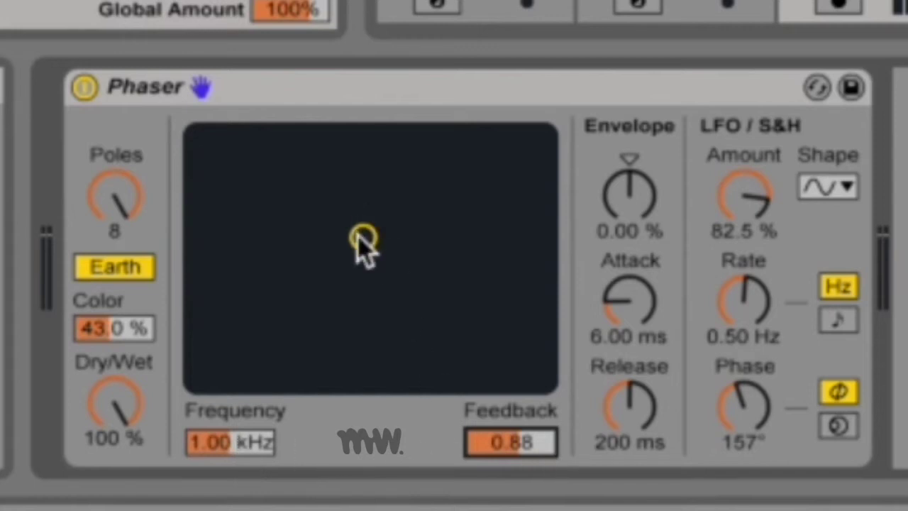
Step: Move the Phaser's XY point to 2.79 kHz Frequency and 0.83 Feedback
left_click_drag(358, 236, 426, 263)
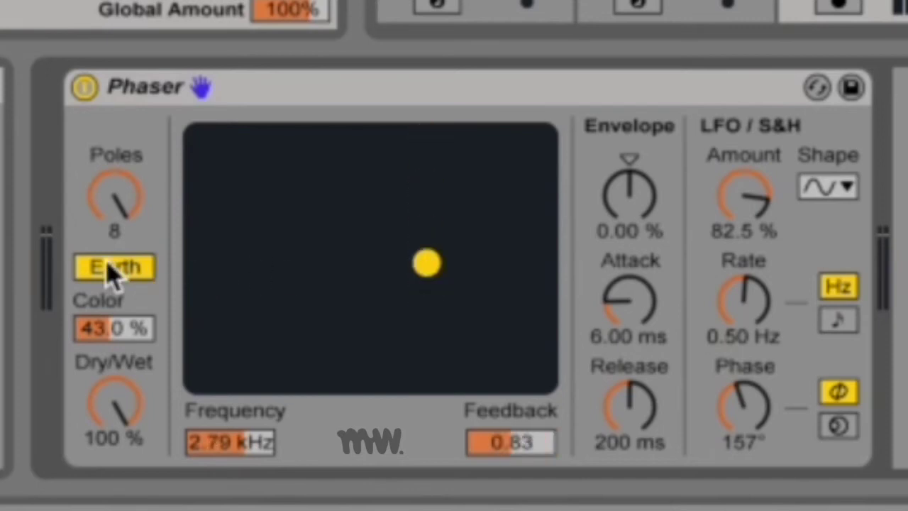
Step: Toggle the Phaser between Earth and Space modes to compare them
left_click(122, 270)
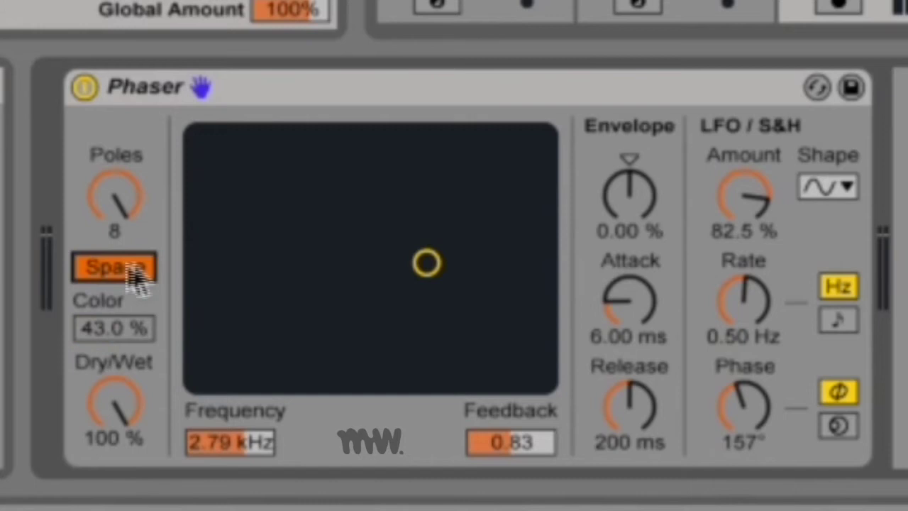
left_click(128, 270)
left_click(127, 268)
left_click(126, 268)
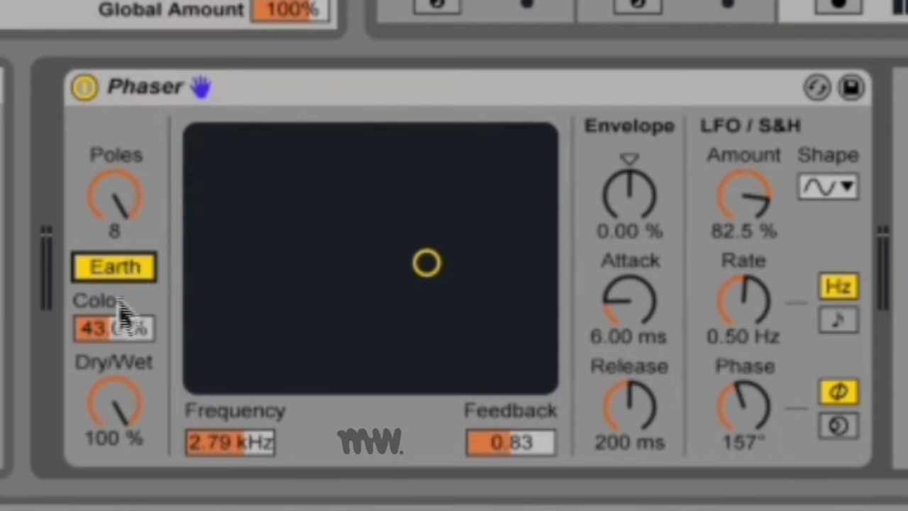
left_click(147, 272)
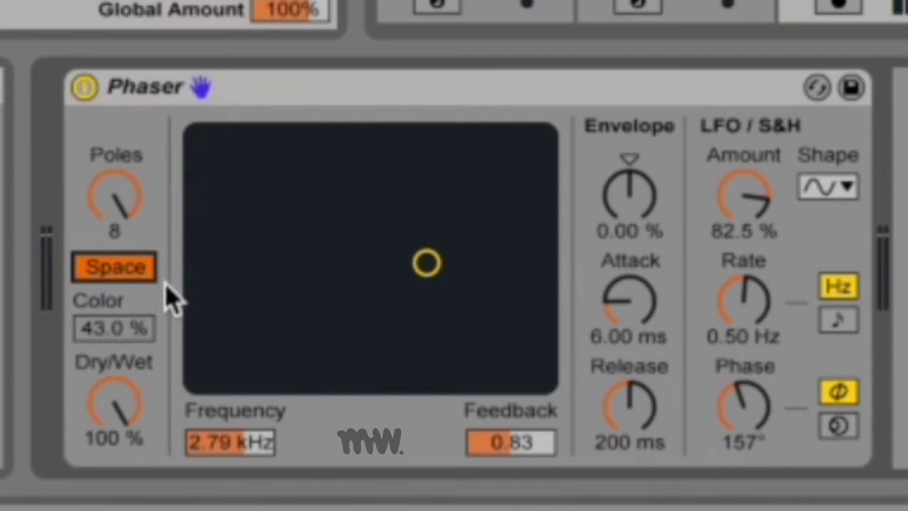
Step: Return the Phaser to Earth mode and raise Color to 81.2%
left_click_drag(121, 334, 121, 383)
left_click(142, 275)
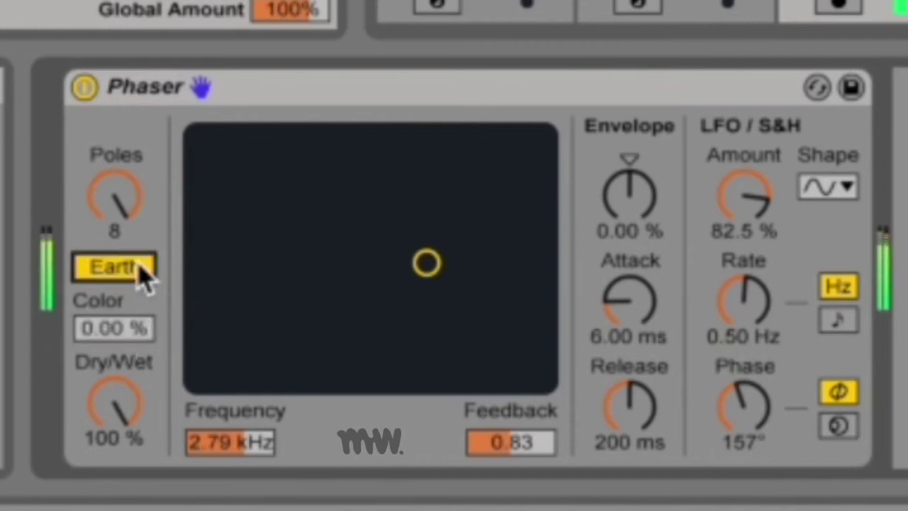
left_click_drag(135, 344, 135, 285)
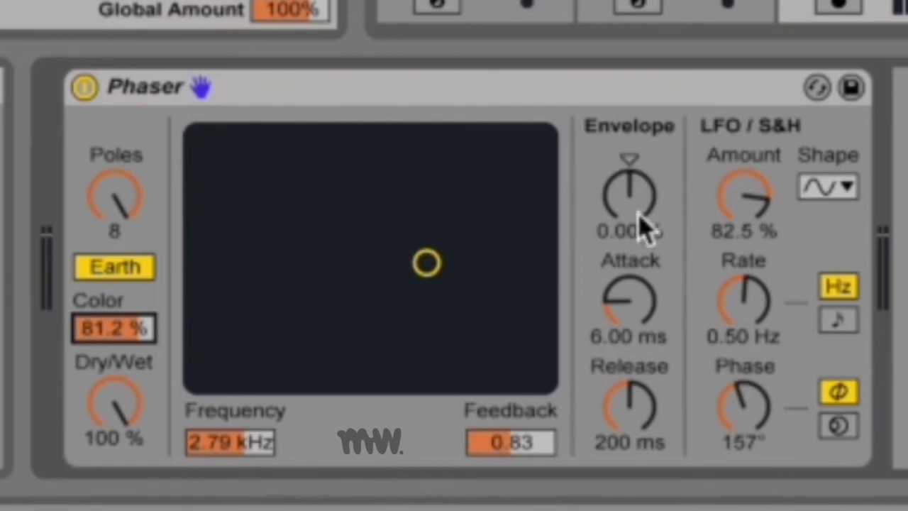
Step: Adjust the envelope amount and lengthen Attack to 13.6 ms and Release to 400 ms
left_click_drag(640, 196, 640, 90)
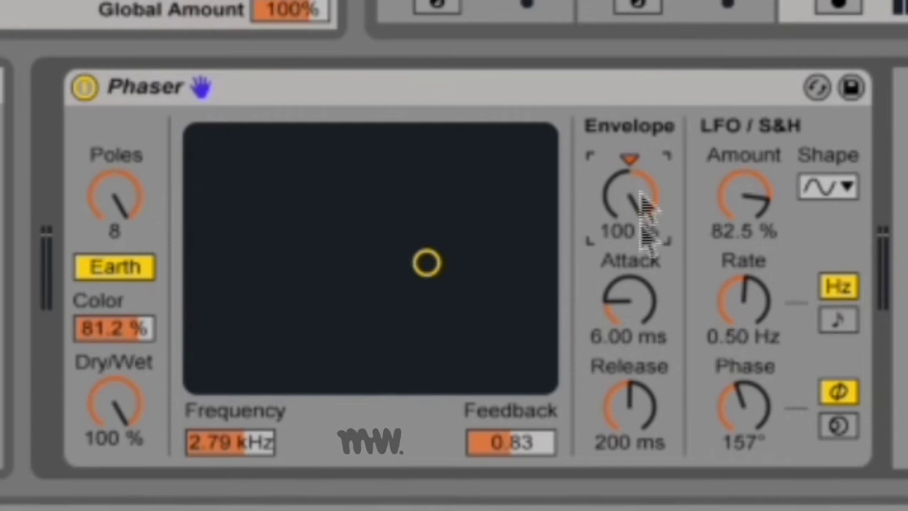
left_click(636, 315)
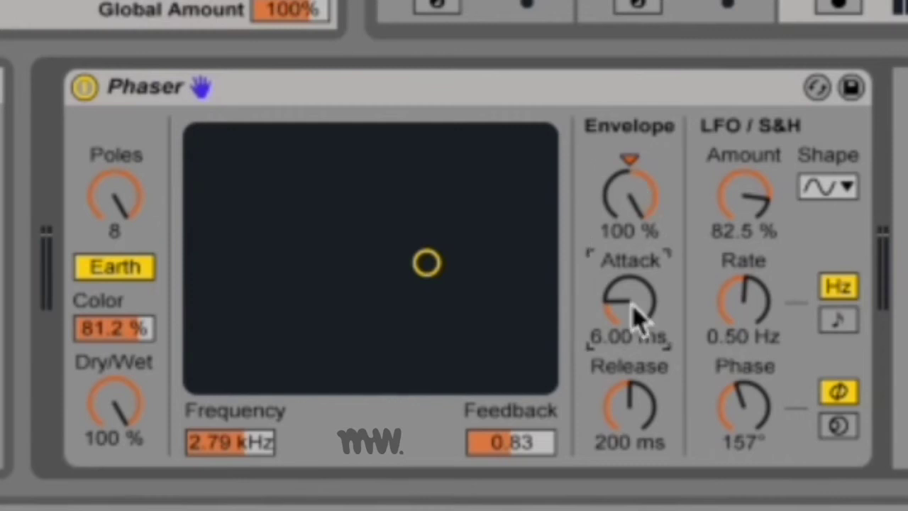
left_click_drag(636, 316, 636, 299)
left_click_drag(638, 397, 639, 383)
Step: Enter 0% as the envelope amount and nudge Frequency to 2.97 kHz
left_click(628, 229)
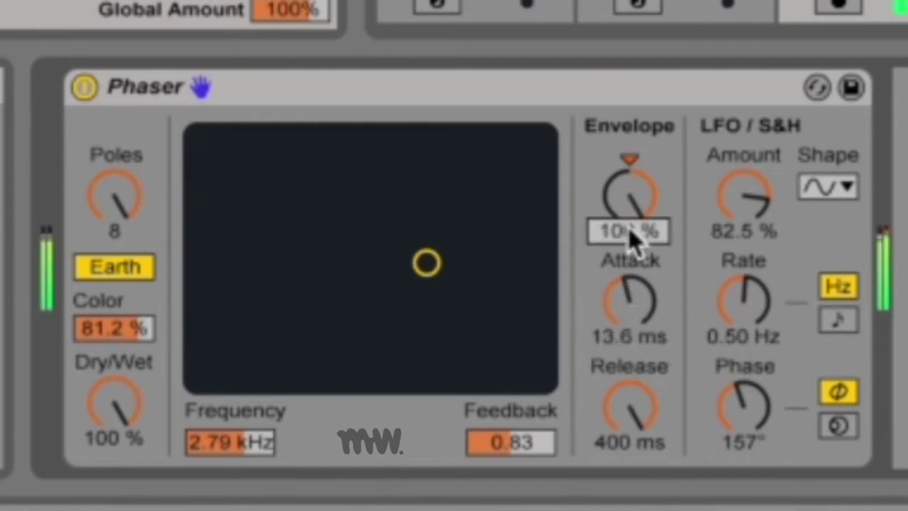
type("0")
key("Return")
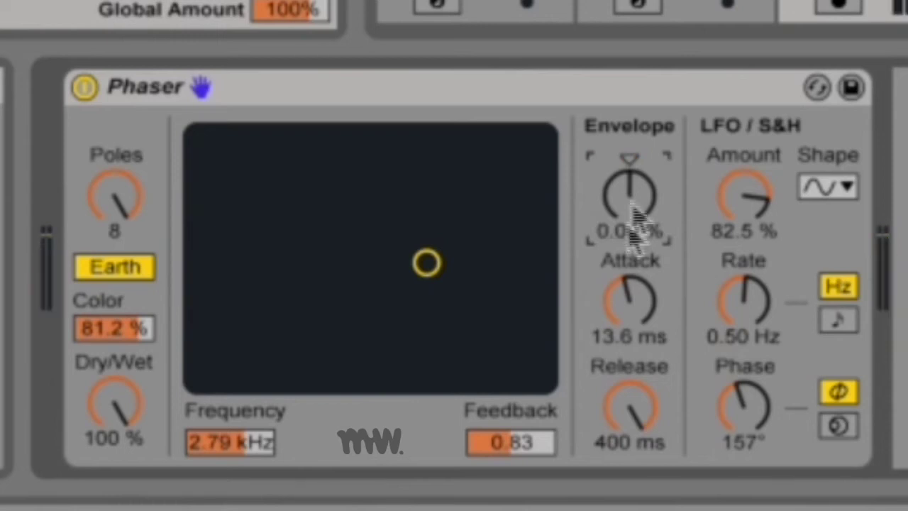
left_click(213, 447)
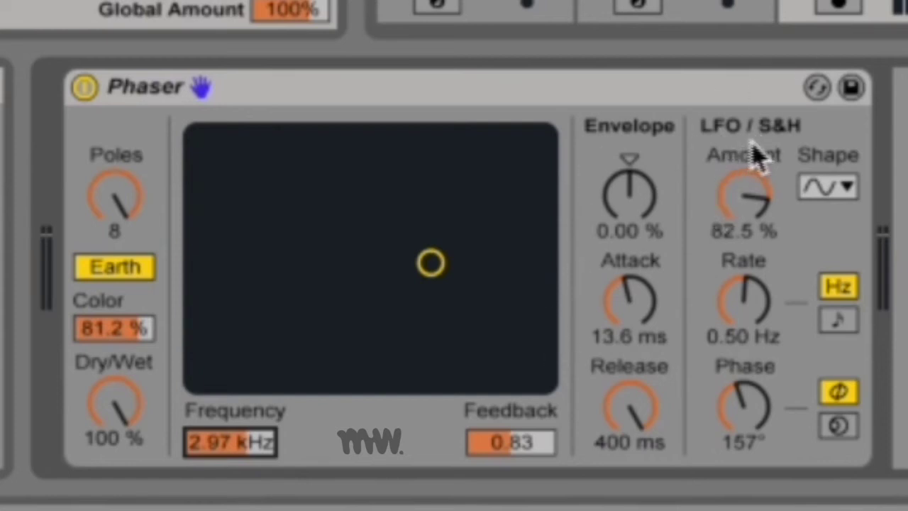
Step: Keep the LFO on the Sine shape and lower its Amount to 56.3%
left_click(822, 192)
left_click(827, 191)
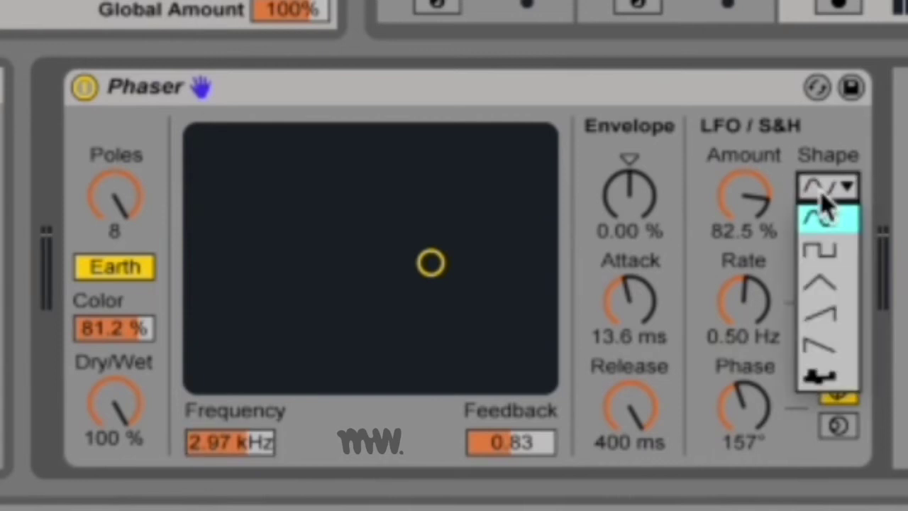
left_click(841, 190)
left_click(858, 192)
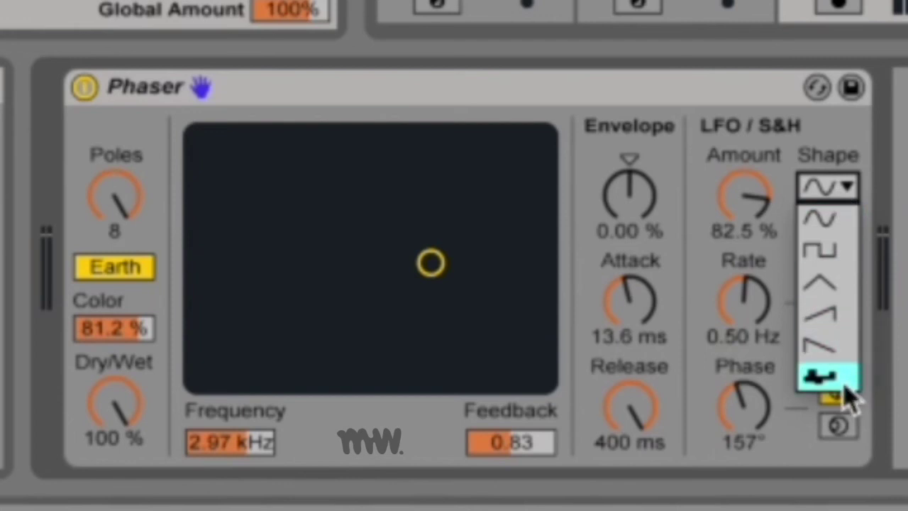
left_click(759, 141)
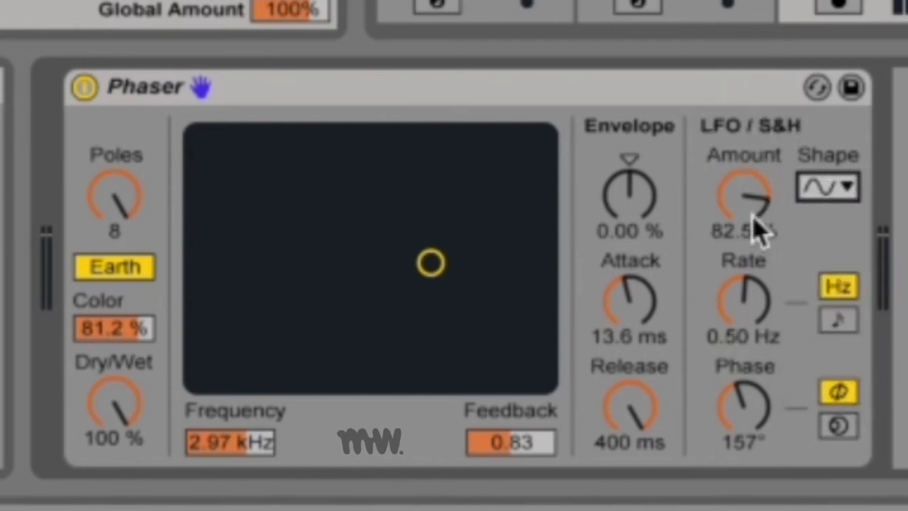
left_click_drag(758, 230, 757, 171)
key("Delete")
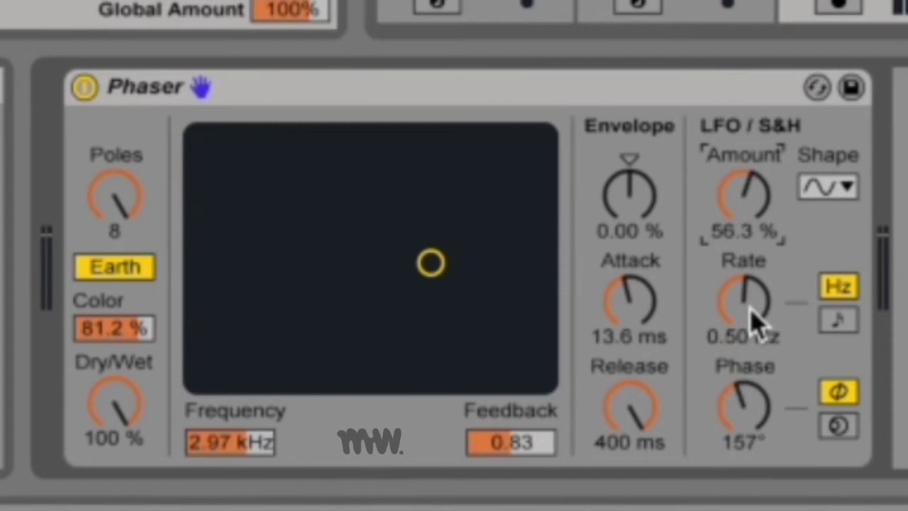
Step: Sync the LFO rate to a 1/2 note, with Phase 234° and Offset 166°
left_click(839, 323)
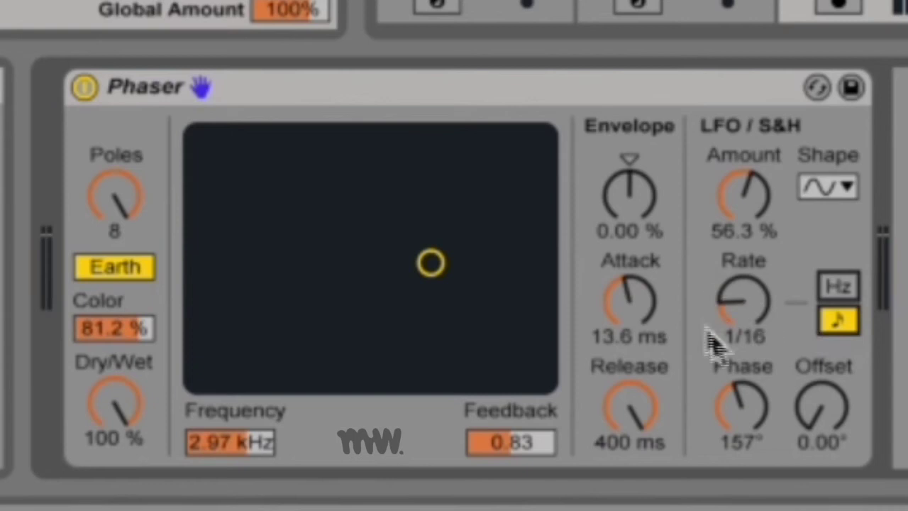
left_click(756, 307)
mouse_move(755, 308)
left_mouse_down()
mouse_move(756, 297)
mouse_move(756, 312)
left_mouse_up()
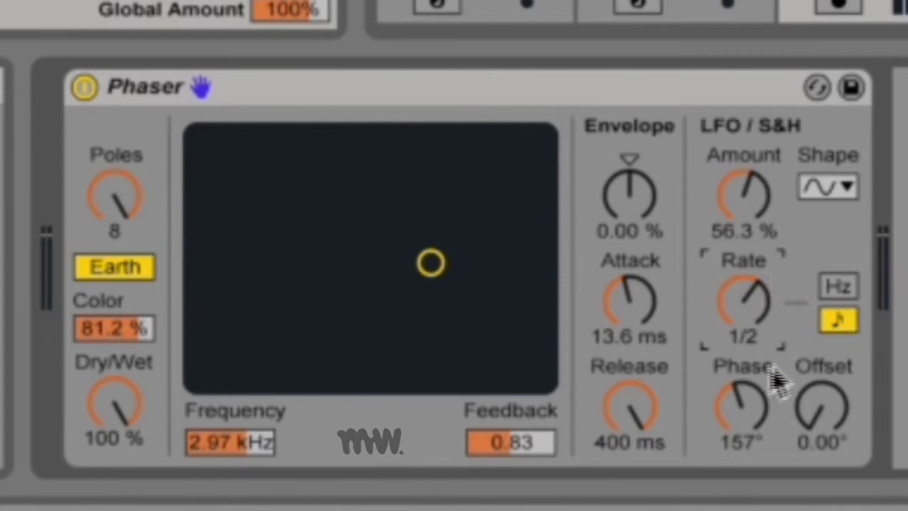
mouse_move(746, 394)
left_mouse_down()
mouse_move(746, 383)
mouse_move(748, 399)
left_mouse_up()
mouse_move(821, 410)
left_mouse_down()
mouse_move(820, 400)
mouse_move(820, 411)
left_mouse_up()
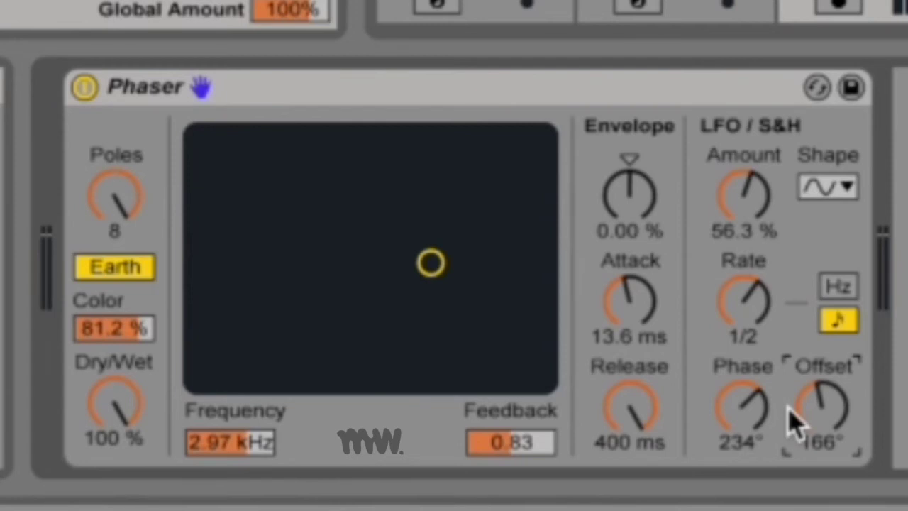
Step: Switch the LFO rate back to Hz and compare Spin and Phase modes, ending in Phase
left_click(844, 292)
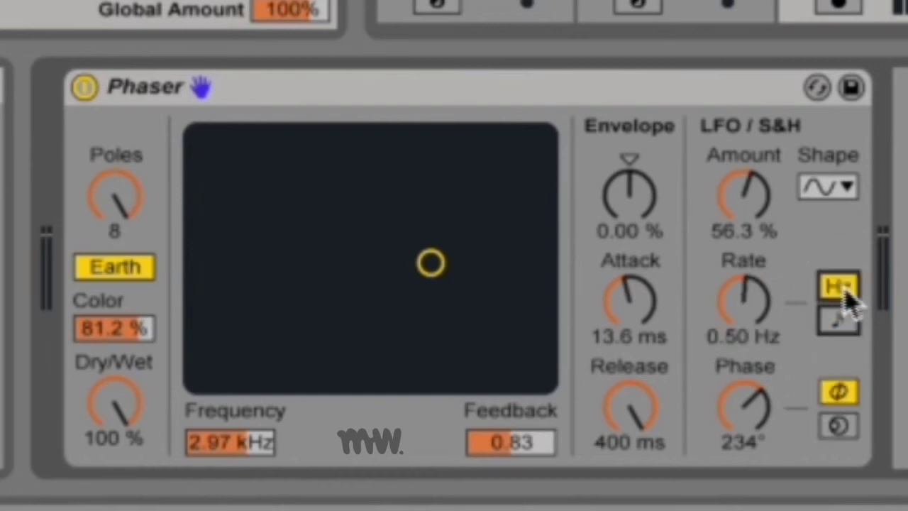
mouse_move(748, 319)
left_mouse_down()
mouse_move(748, 284)
mouse_move(748, 347)
mouse_move(750, 325)
left_mouse_up()
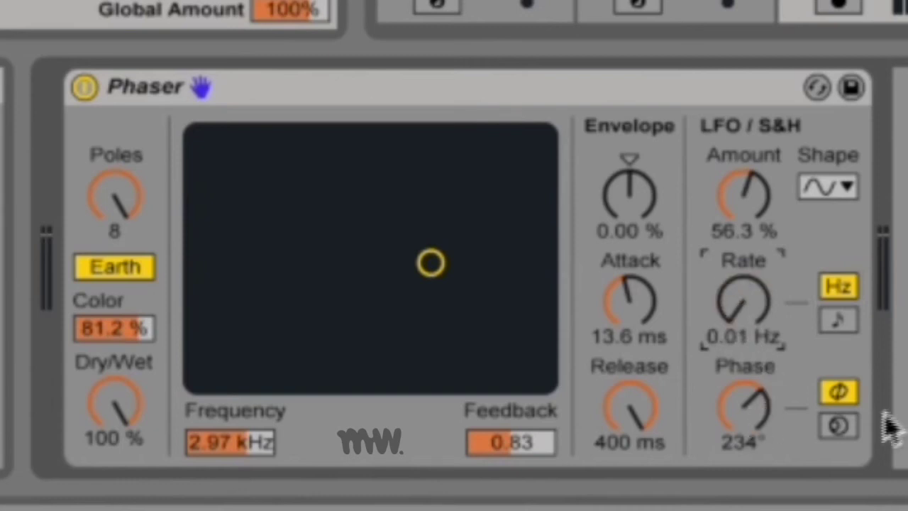
left_click(838, 425)
left_click(840, 394)
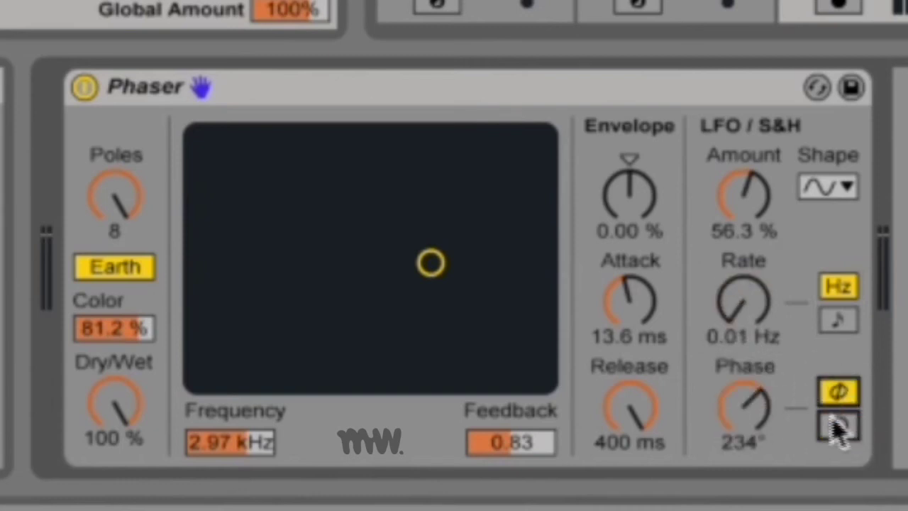
left_click(838, 427)
left_click(848, 392)
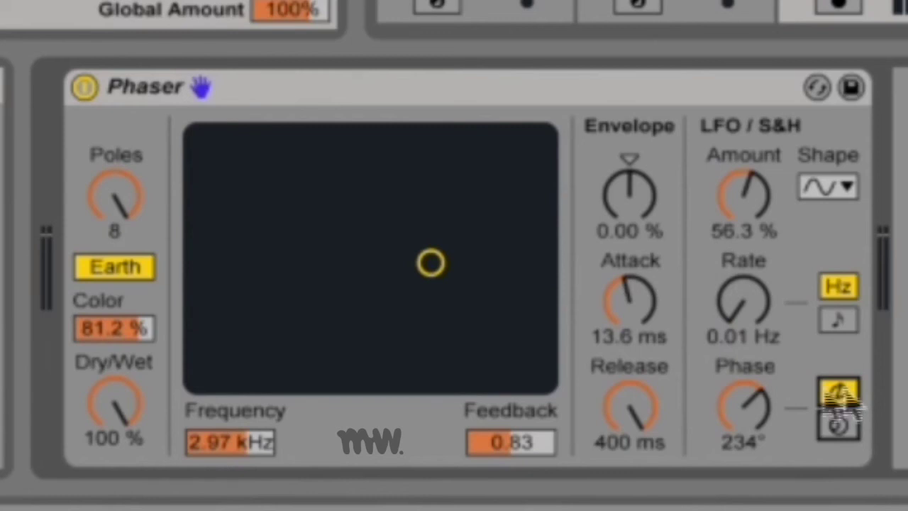
Step: Set LFO Phase to 180°, Amount to 83.3% and Rate to 0.68 Hz
left_click(741, 444)
type("180")
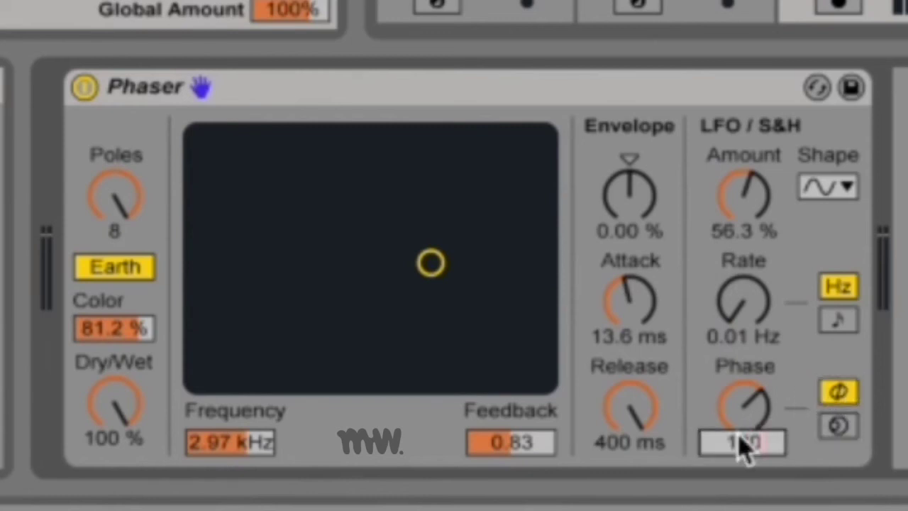
key("Return")
type("0")
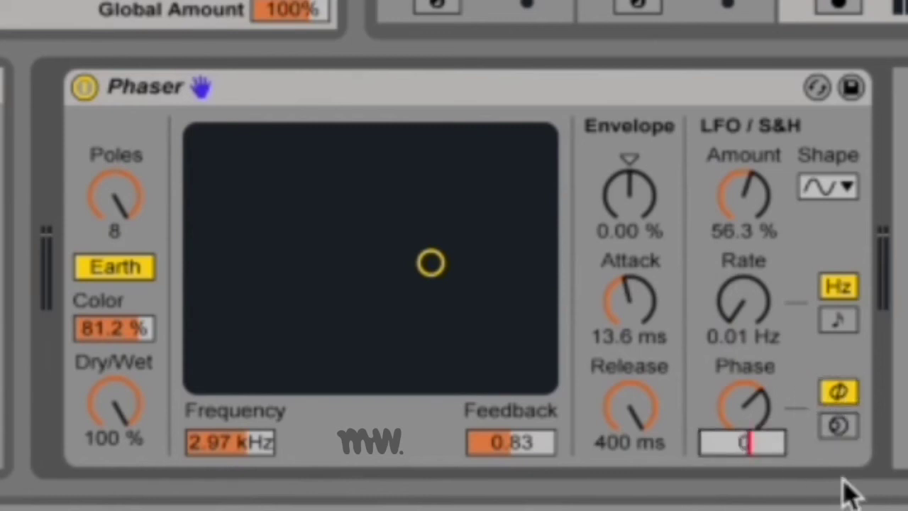
key("BackSpace")
type("180")
key("Return")
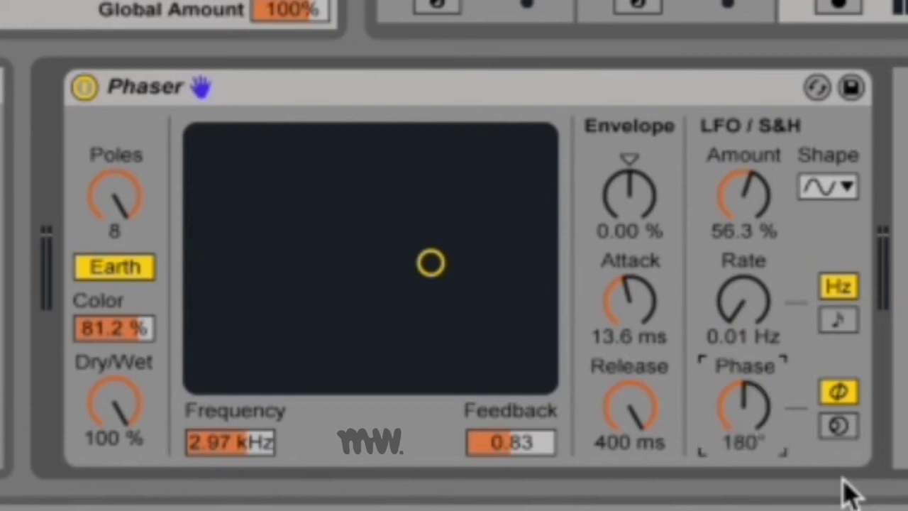
left_click_drag(769, 186, 772, 223)
mouse_move(767, 302)
left_mouse_down()
mouse_move(766, 283)
mouse_move(762, 308)
left_mouse_up()
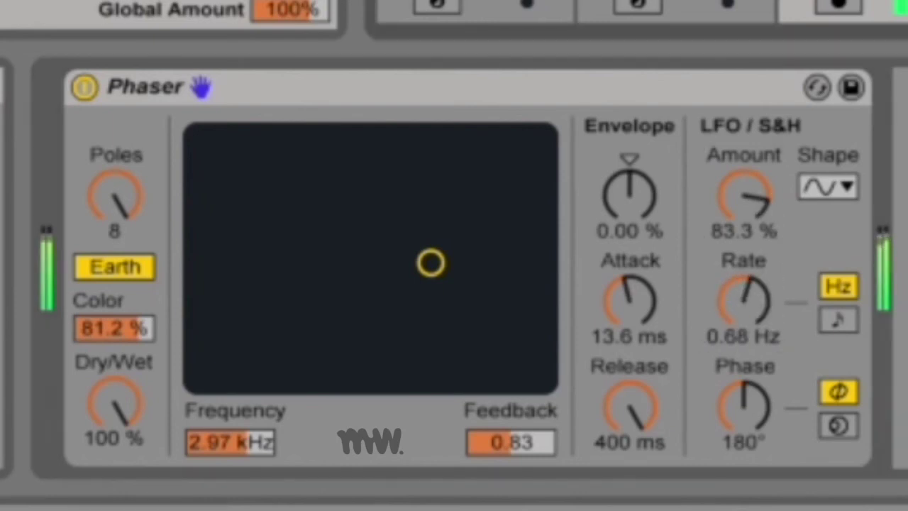
Step: Reset the LFO Phase to 0° and switch the LFO to Spin mode at 0.0%
left_click(745, 451)
key("BackSpace")
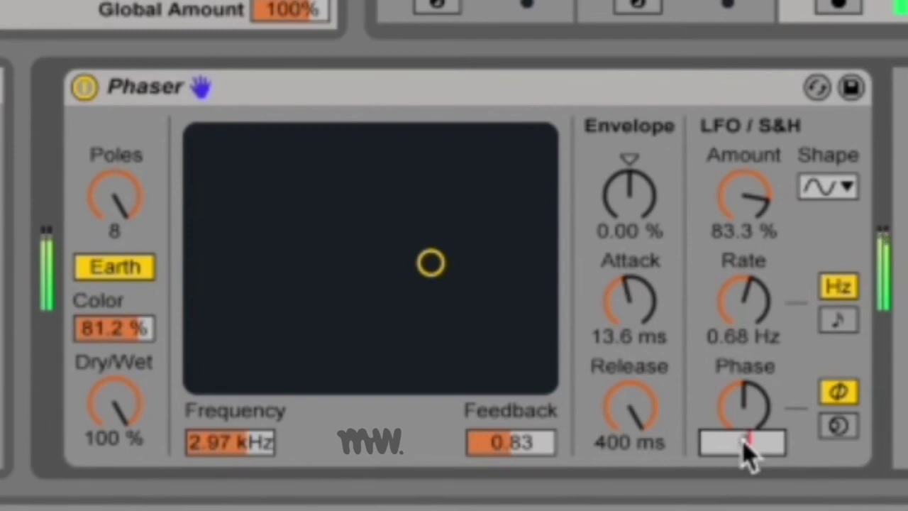
type("0")
key("Return")
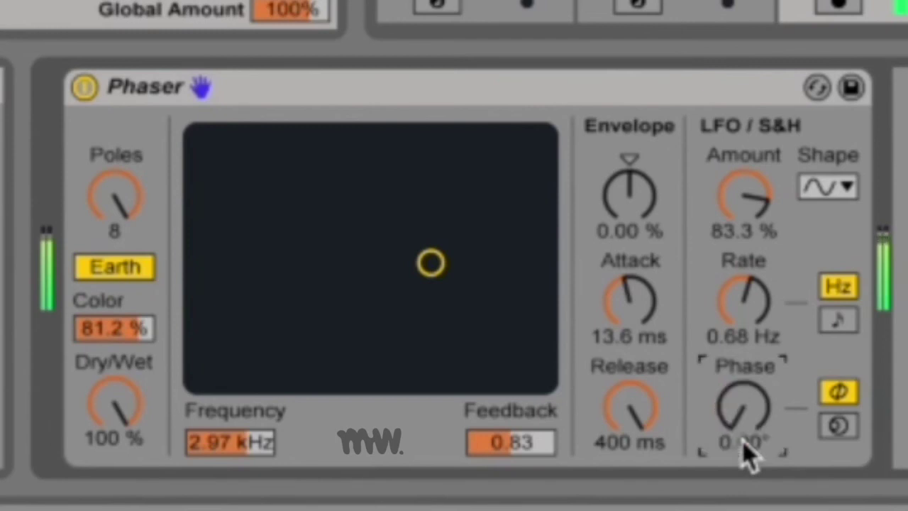
left_click(835, 424)
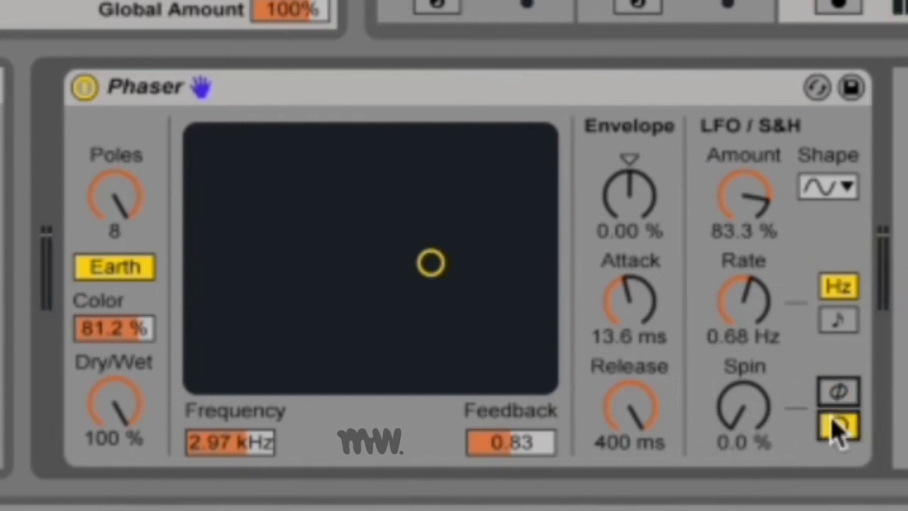